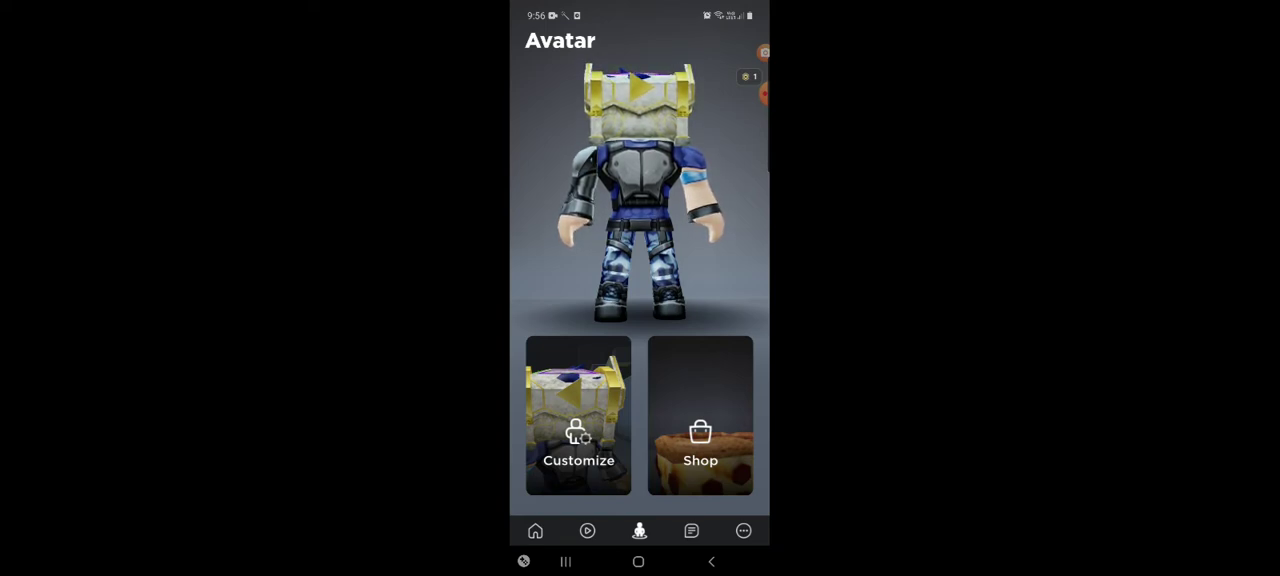
Rotate the crate-headed avatar to view it from different sides.
drag(600, 190, 700, 190)
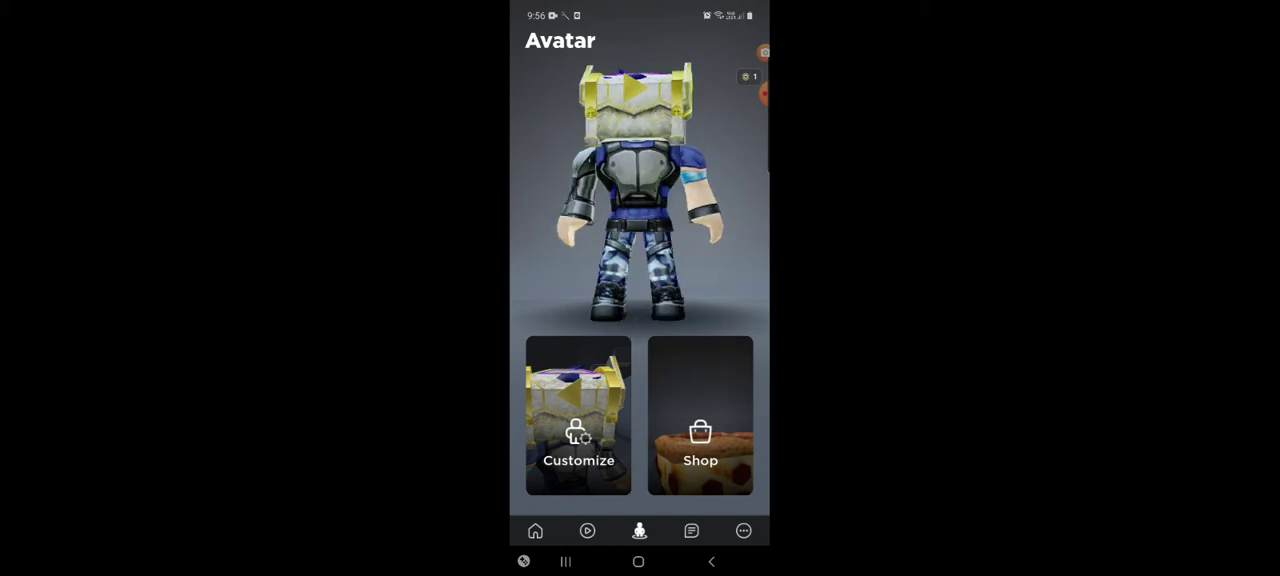
Enter the avatar editor and show the Right Arms body part options.
click(578, 416)
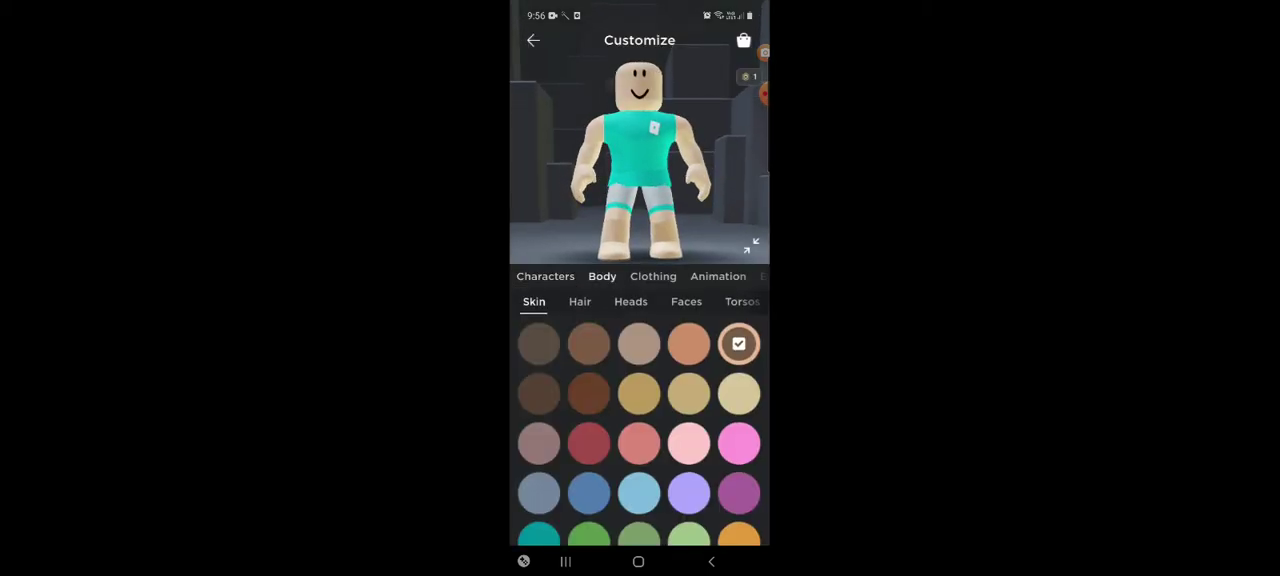
drag(740, 301, 560, 301)
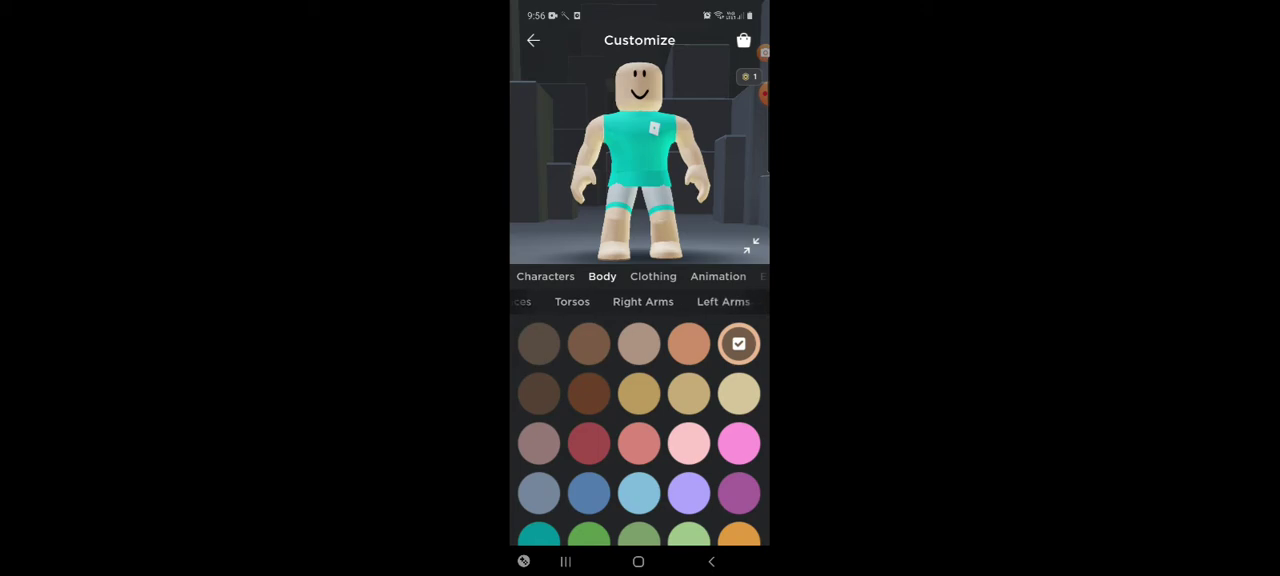
click(643, 301)
scroll(640, 420, down, 1)
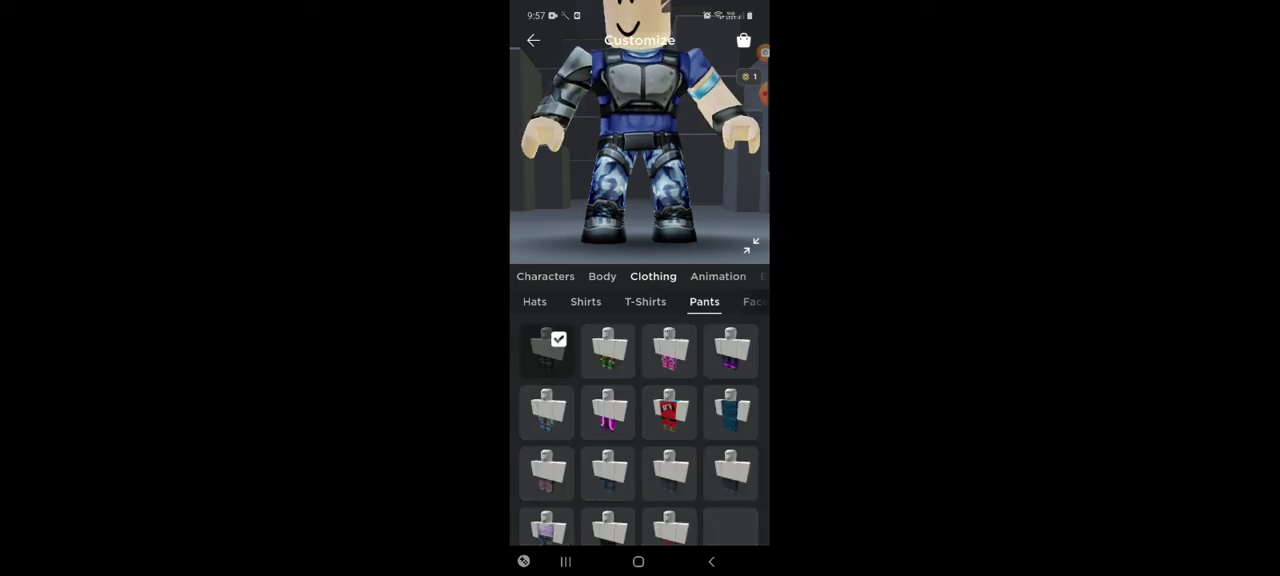
Switch to the Body skin colour options before going back to the Avatar page.
click(602, 276)
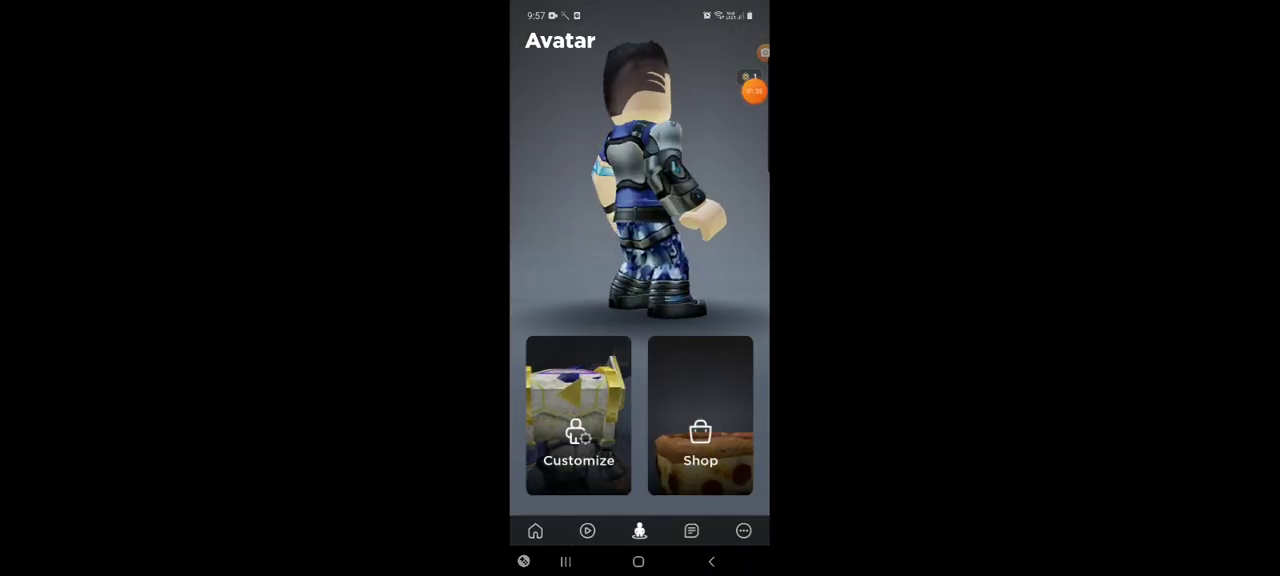
click(753, 91)
click(753, 91)
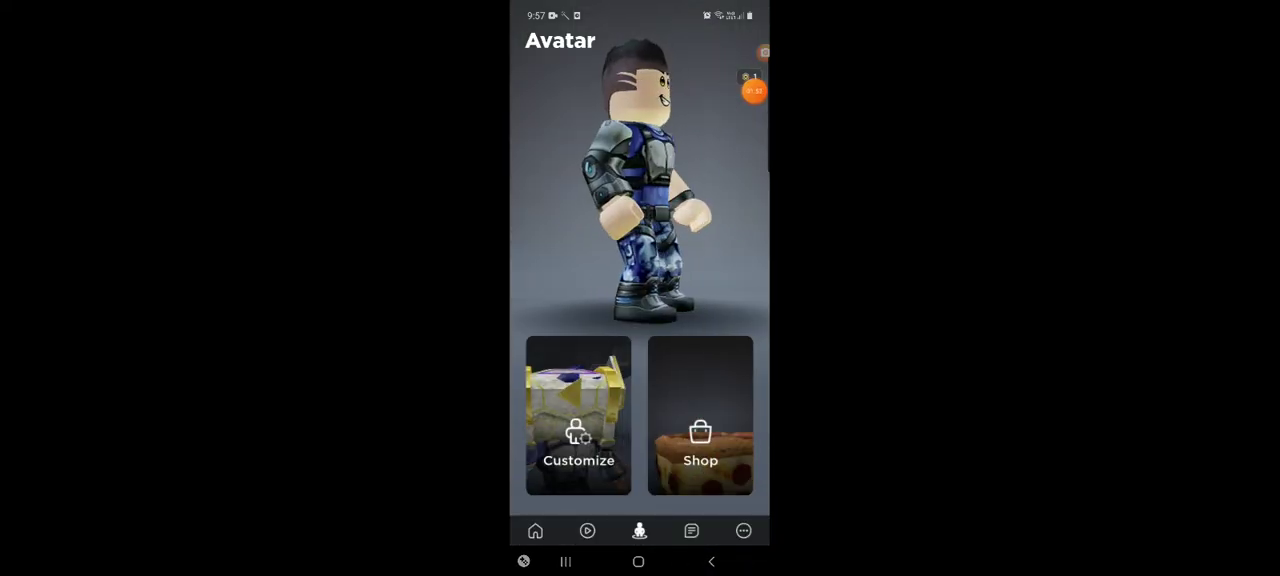